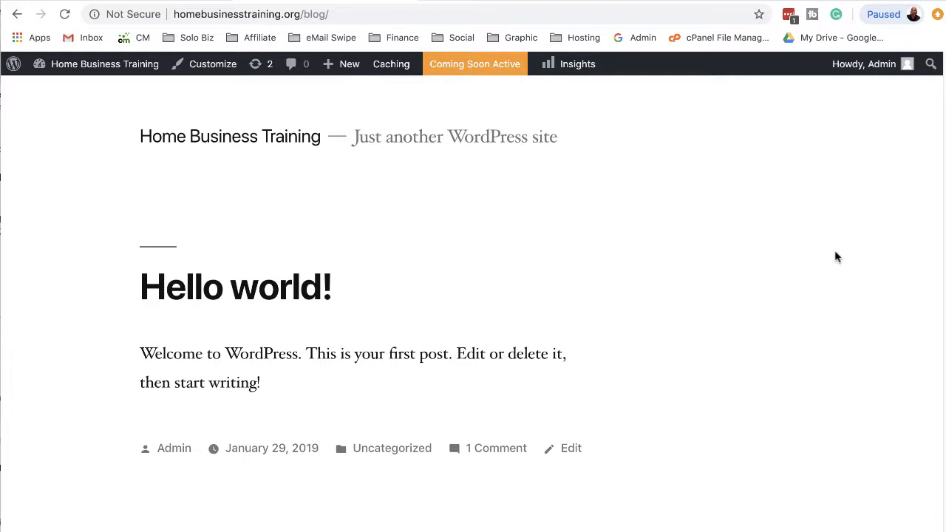
Look over the blog's front page with its widgets and open the site's admin dashboard
scroll(819, 255, "down", 9)
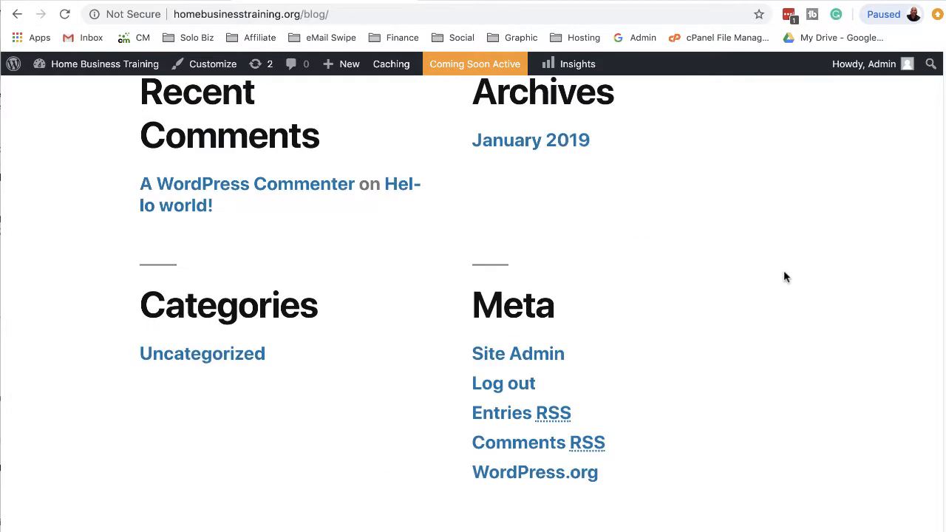
scroll(777, 278, "up", 10)
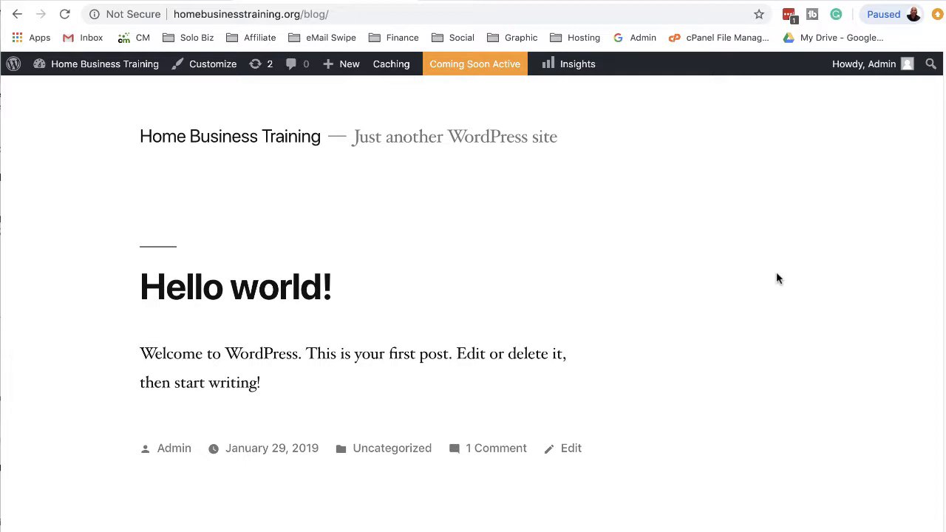
mouse_move(870, 65)
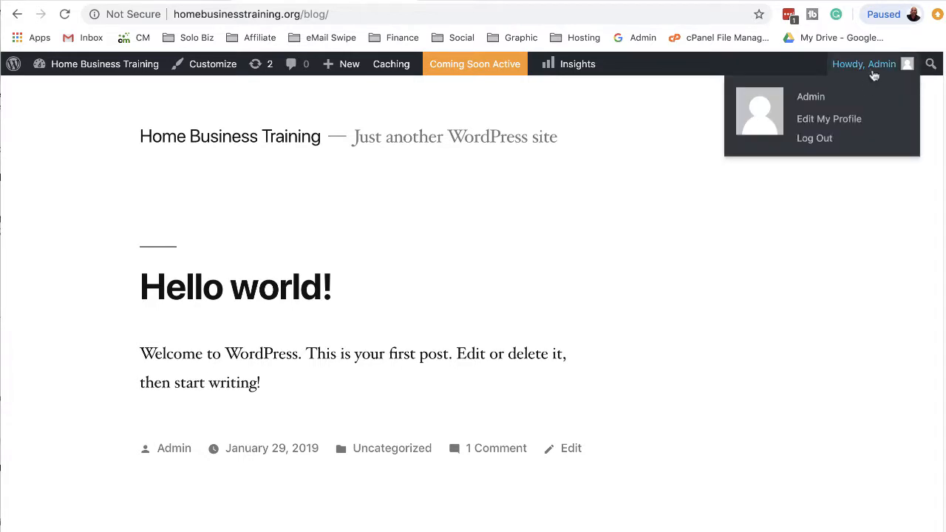
mouse_move(83, 71)
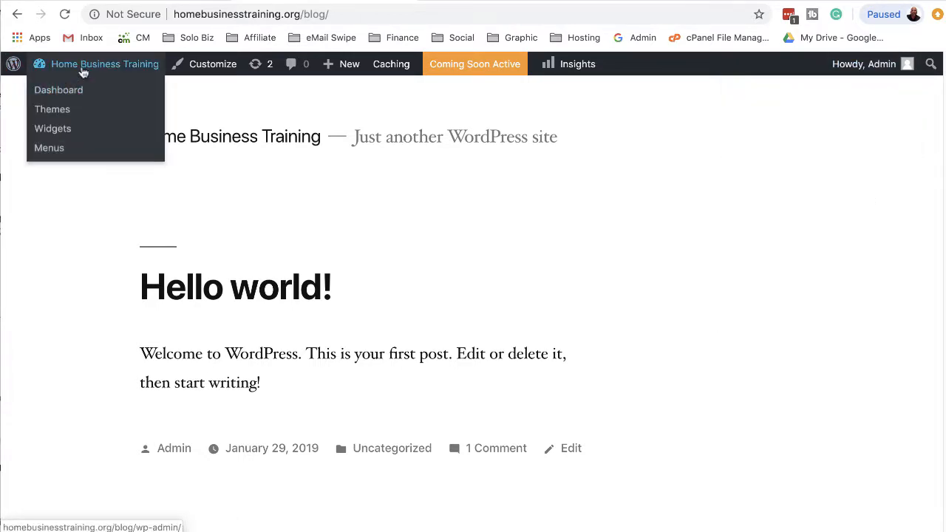
left_click(62, 96)
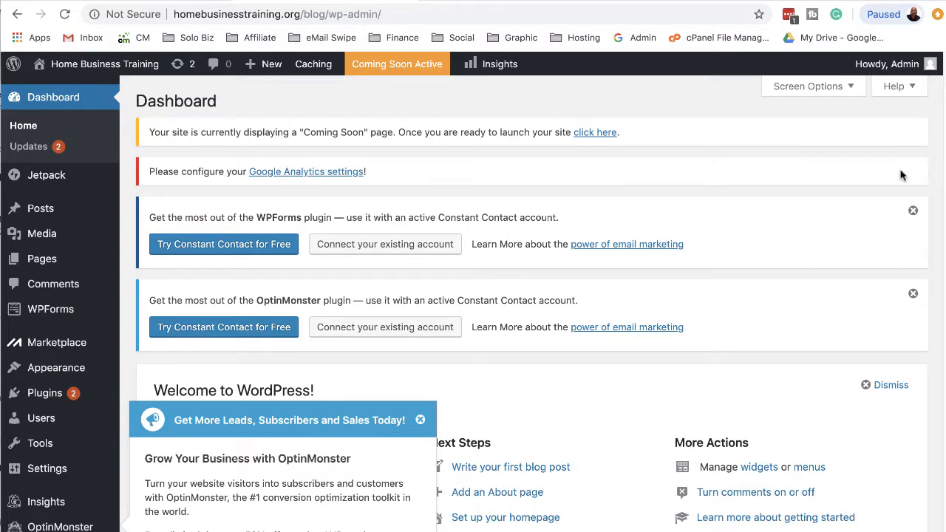
Dismiss the WPForms and OptinMonster notices and close the OptinMonster promotional popup on the dashboard
left_click(914, 212)
left_click(913, 212)
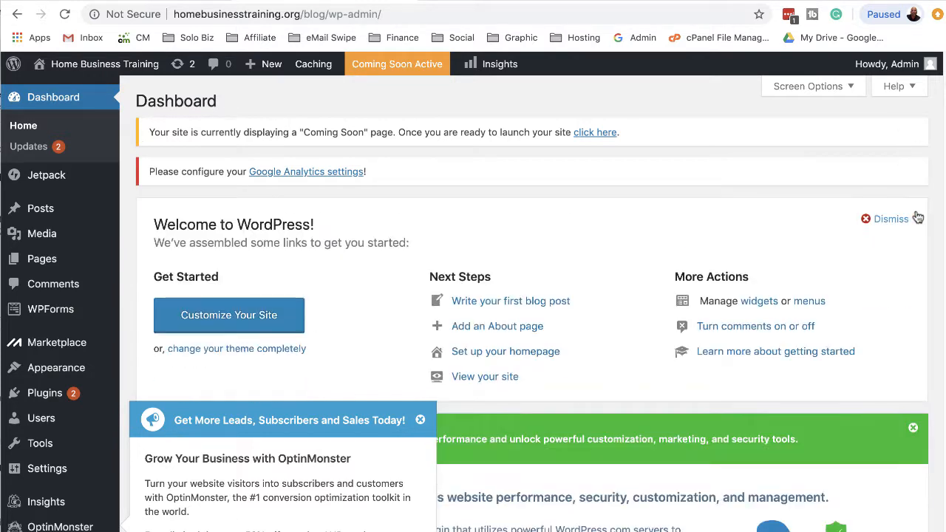
left_click(423, 421)
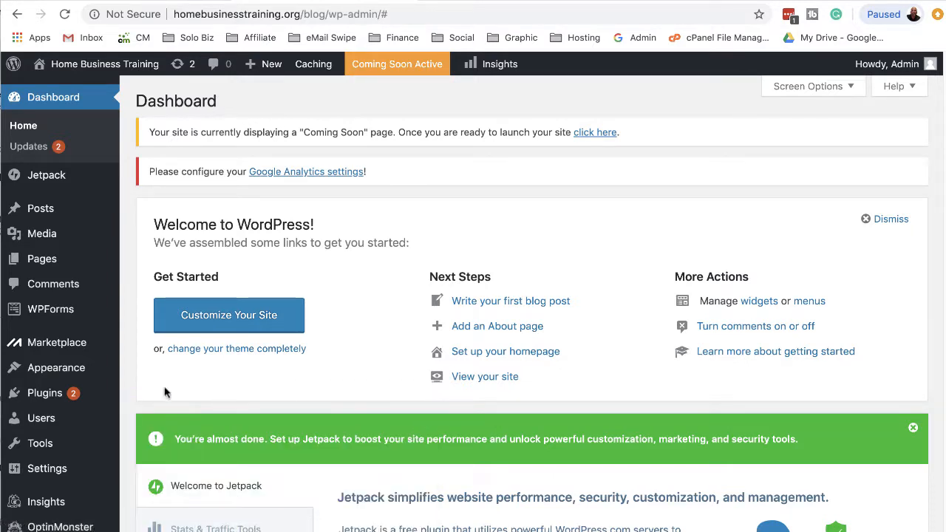
Open the list of installed plugins and review its entries
left_click(49, 399)
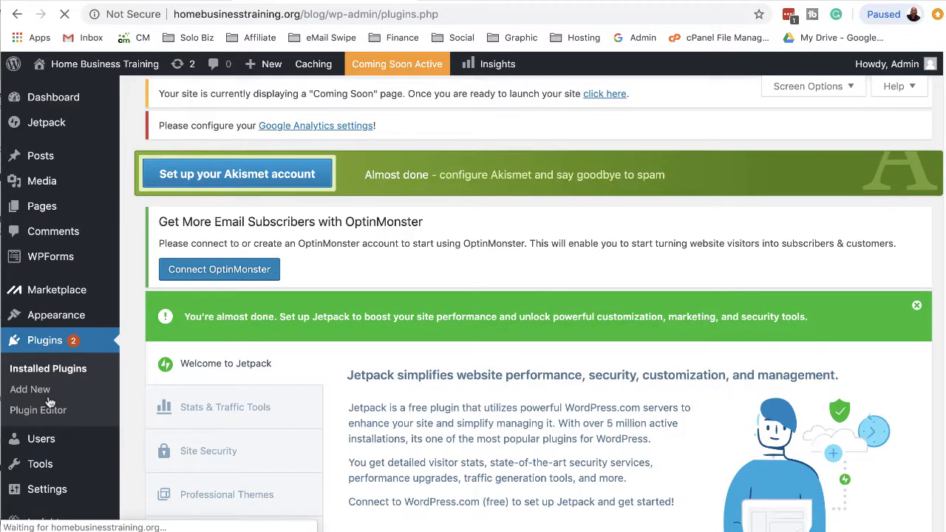
scroll(772, 167, "down", 7)
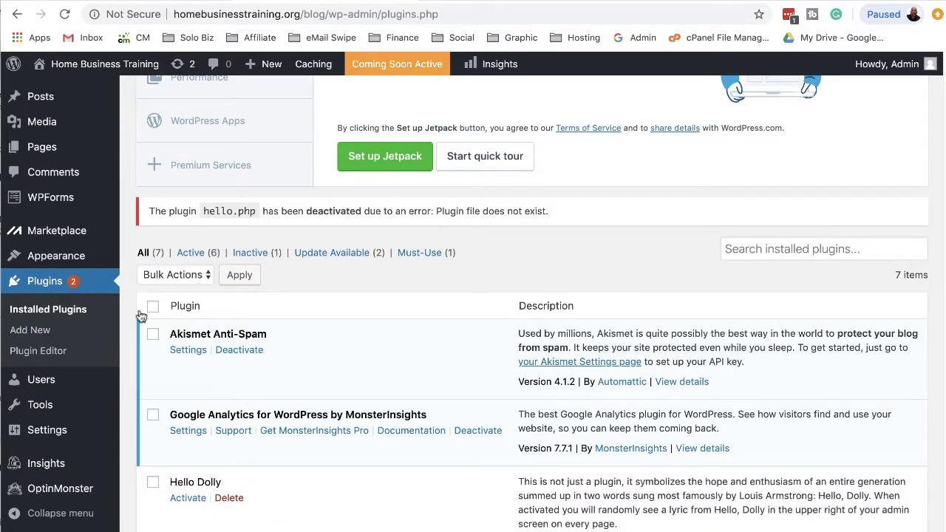
scroll(243, 295, "down", 5)
scroll(284, 289, "down", 1)
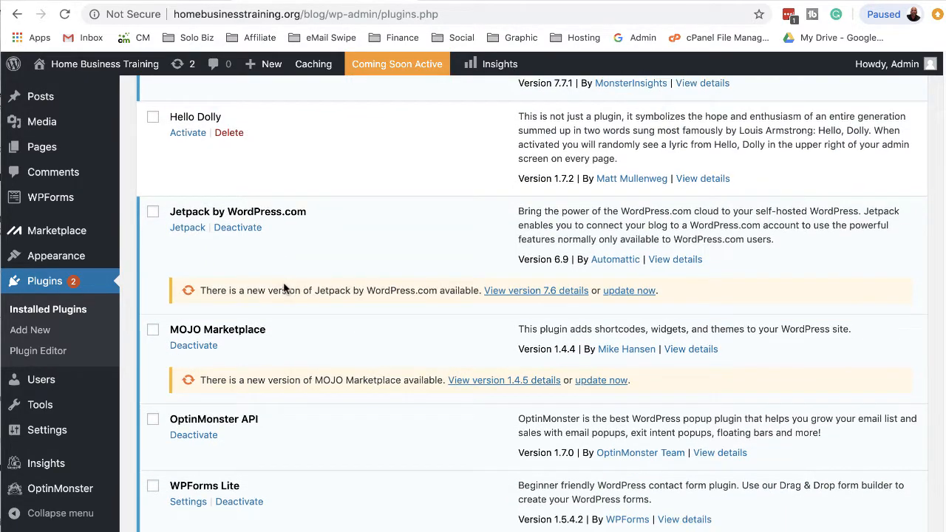
scroll(247, 303, "down", 1)
scroll(247, 301, "up", 8)
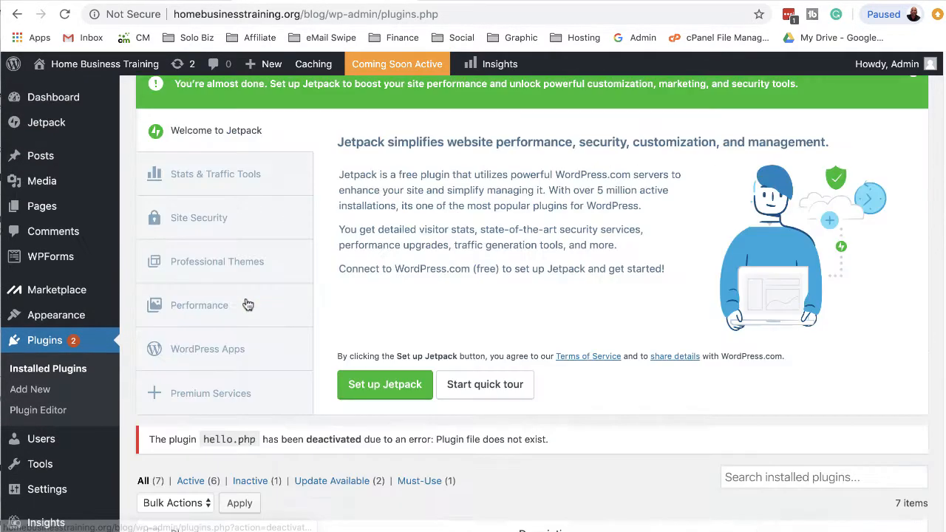
scroll(186, 321, "up", 3)
scroll(185, 323, "down", 6)
scroll(179, 318, "up", 1)
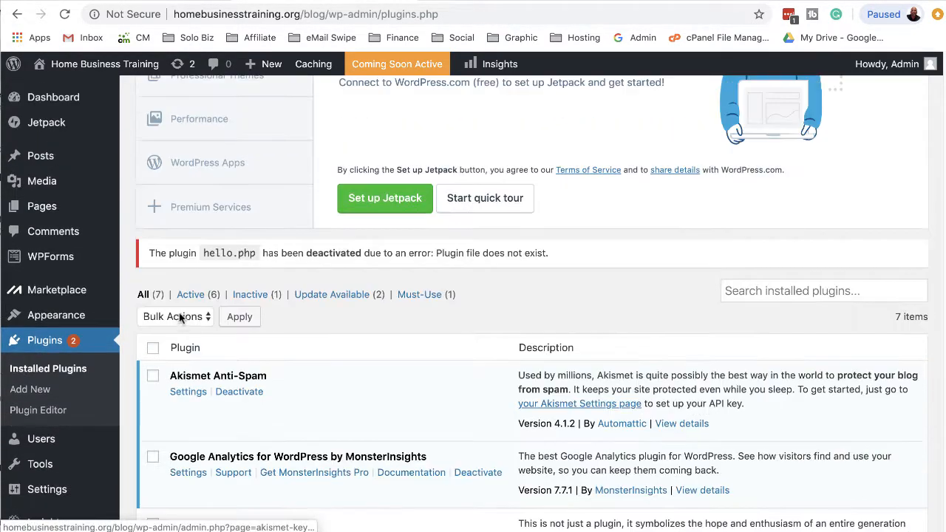
Deactivate all installed plugins at once with the Deactivate bulk action
left_click(153, 348)
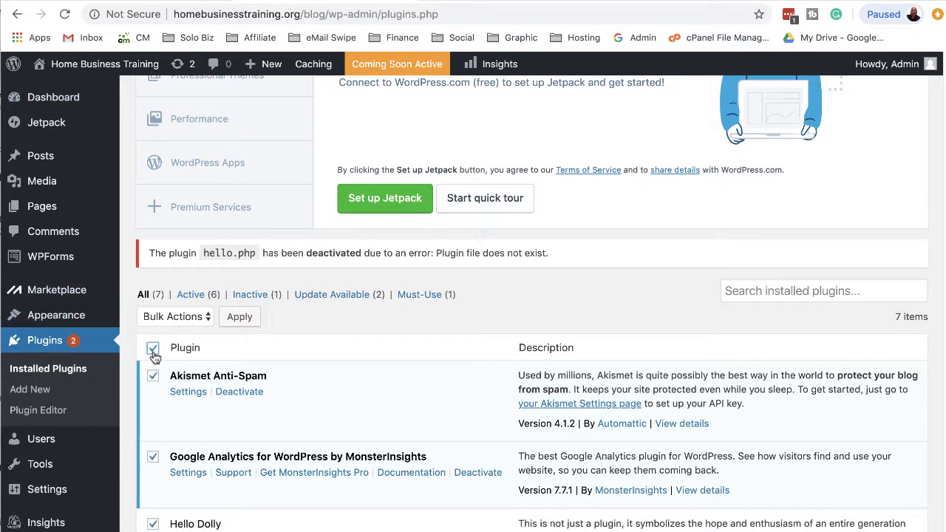
left_click(197, 316)
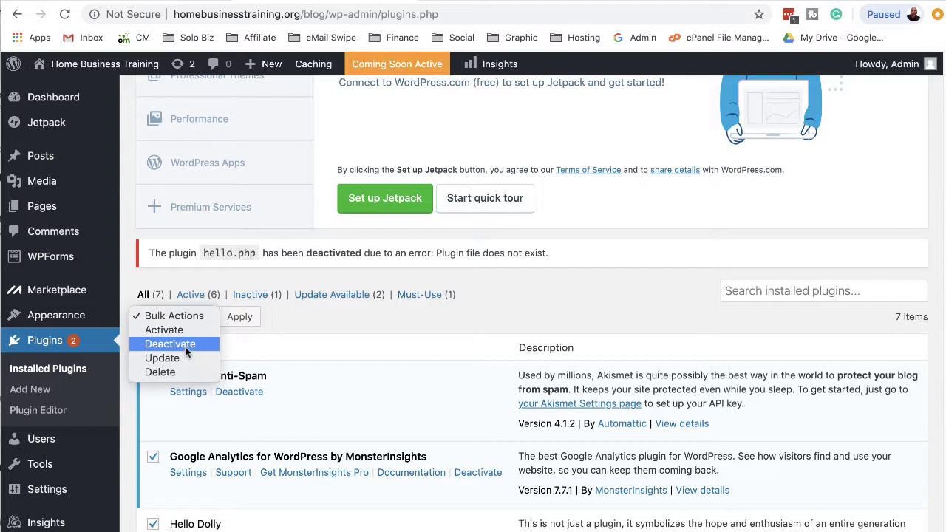
left_click(185, 346)
left_click(240, 316)
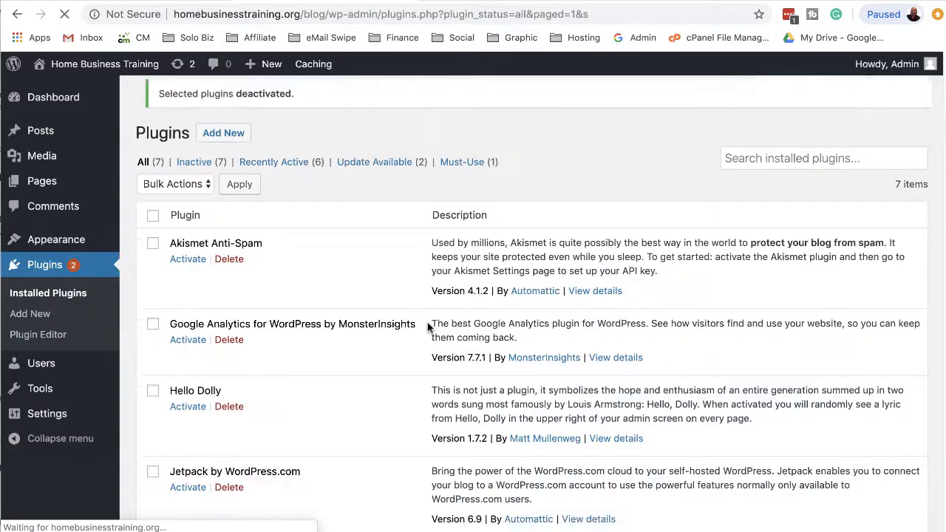
Delete all the deactivated plugins and their data at once with the Delete bulk action
left_click(154, 229)
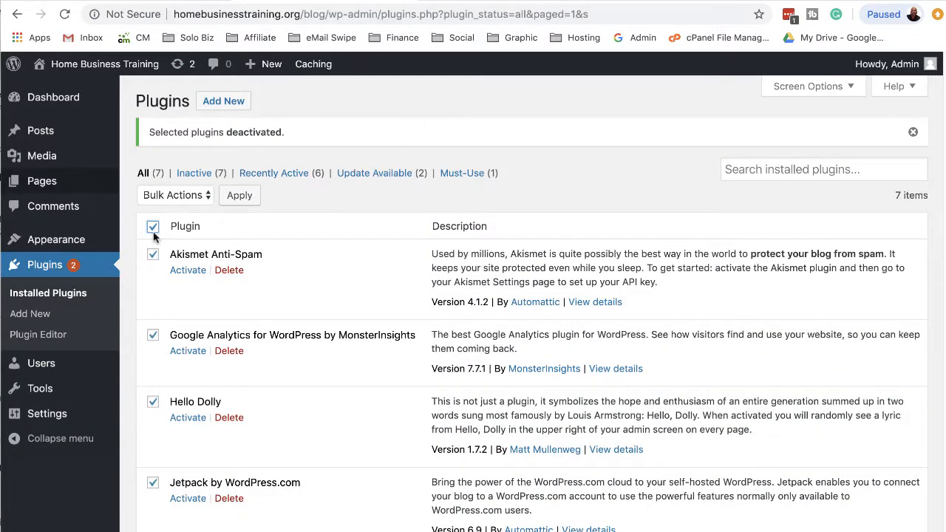
left_click(195, 201)
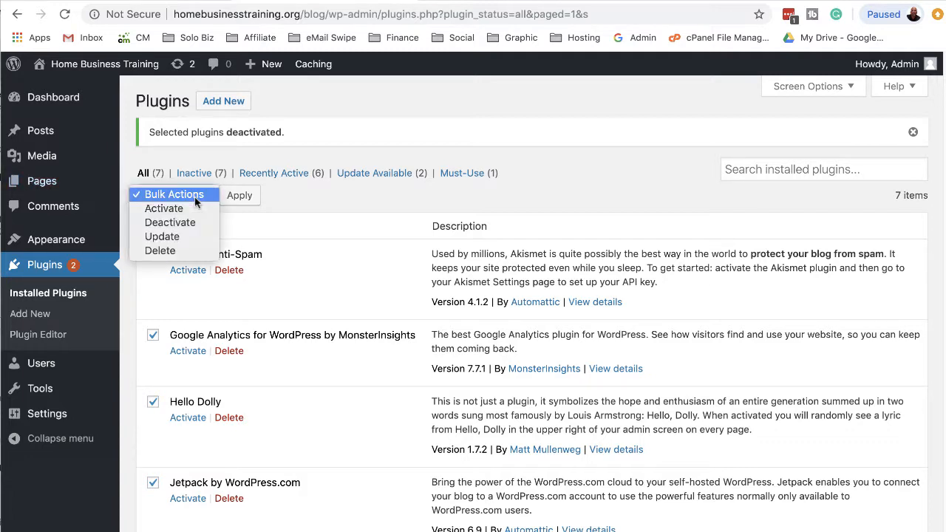
left_click(200, 246)
left_click(239, 196)
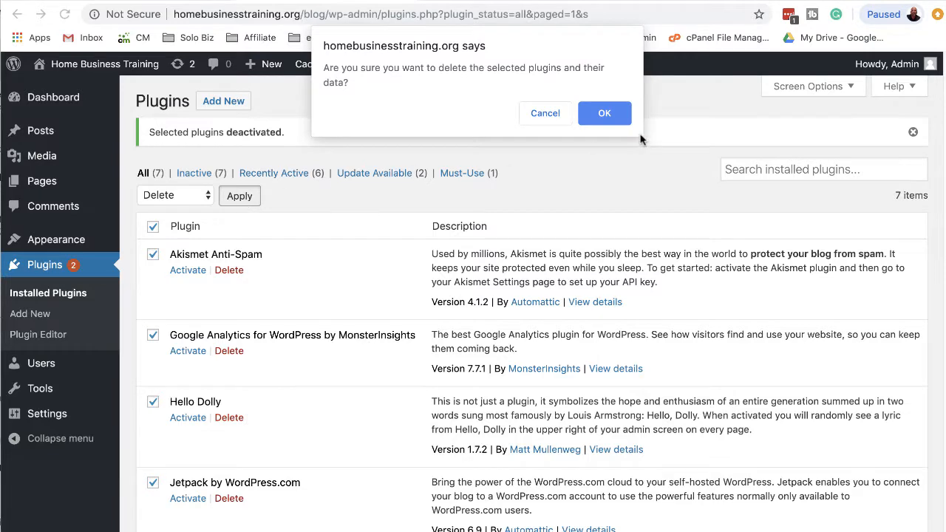
left_click(617, 120)
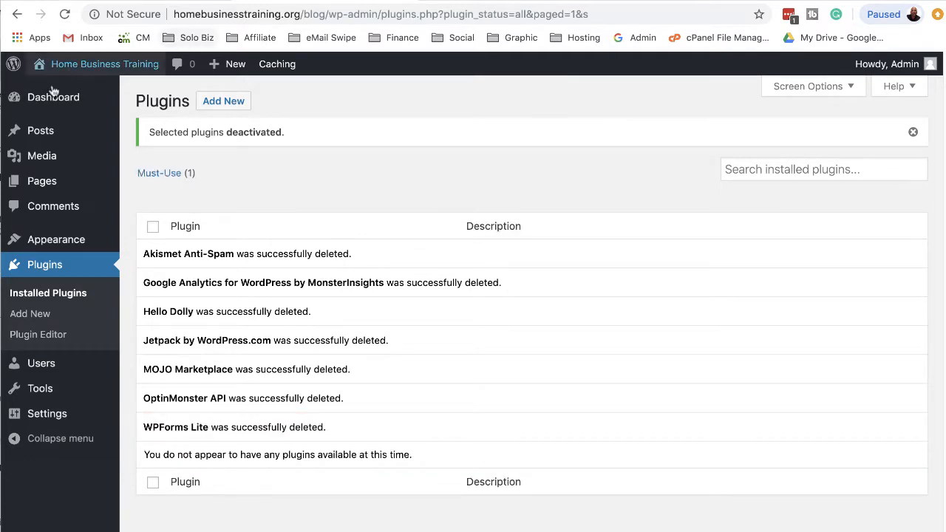
Change the site's permalink structure to Post name and save the permalink settings
mouse_move(67, 65)
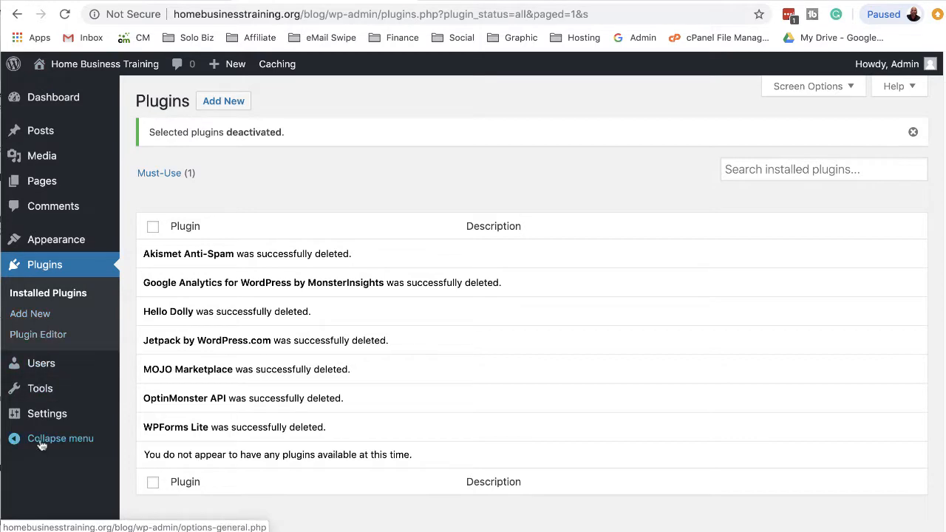
mouse_move(53, 418)
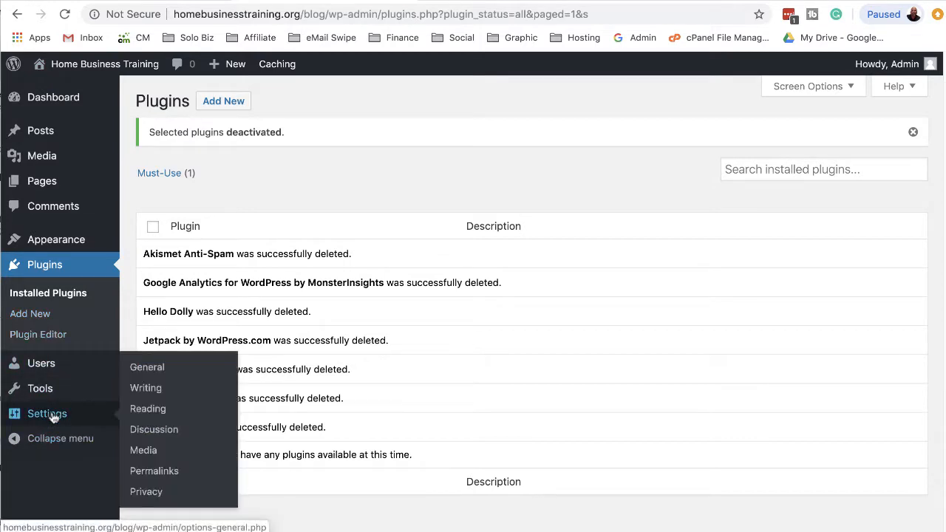
left_click(156, 476)
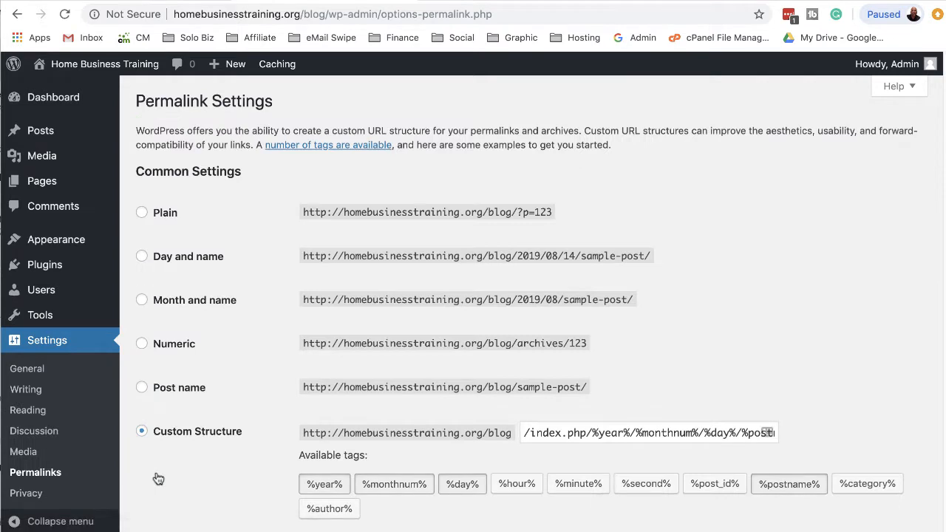
left_click(142, 388)
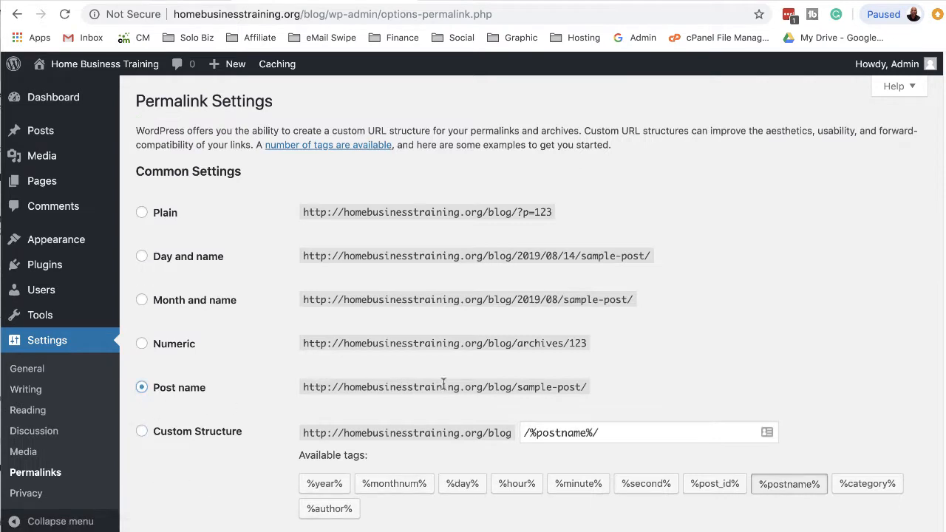
left_click_drag(487, 383, 518, 383)
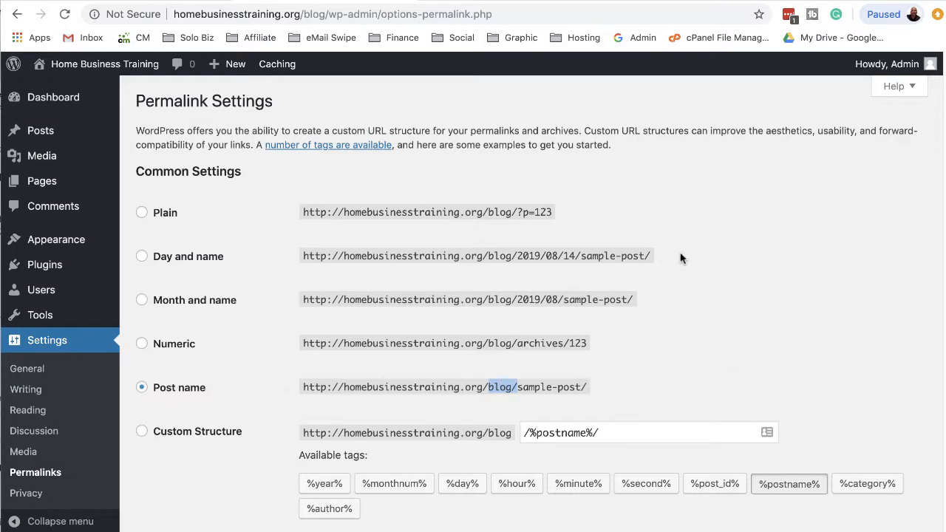
scroll(199, 385, "down", 5)
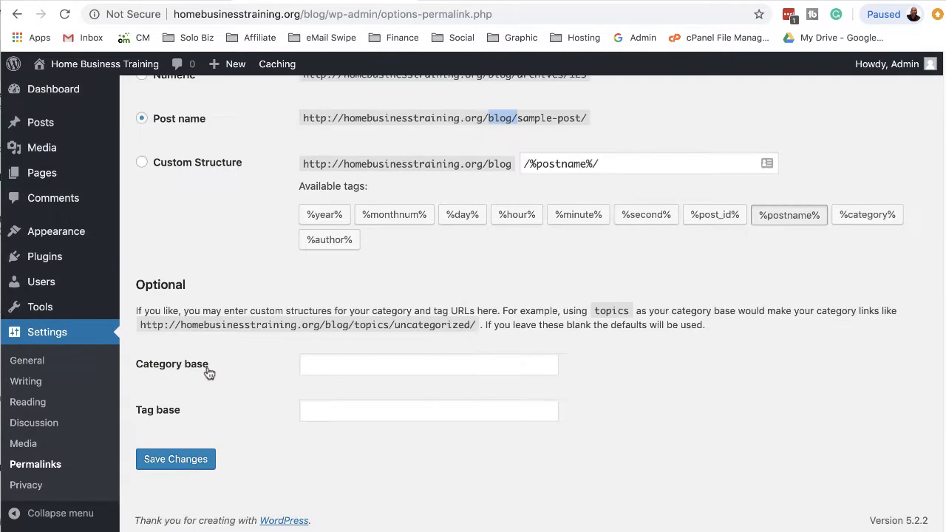
left_click(177, 461)
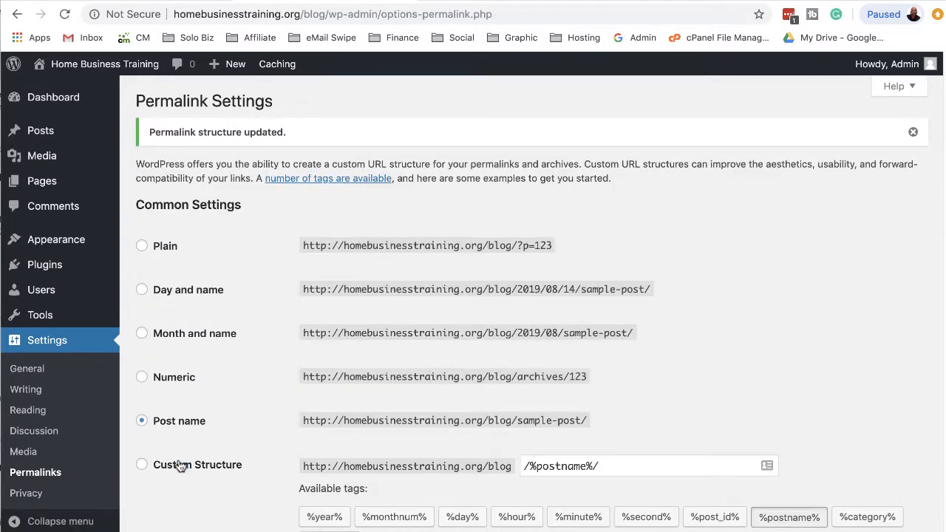
scroll(188, 334, "down", 2)
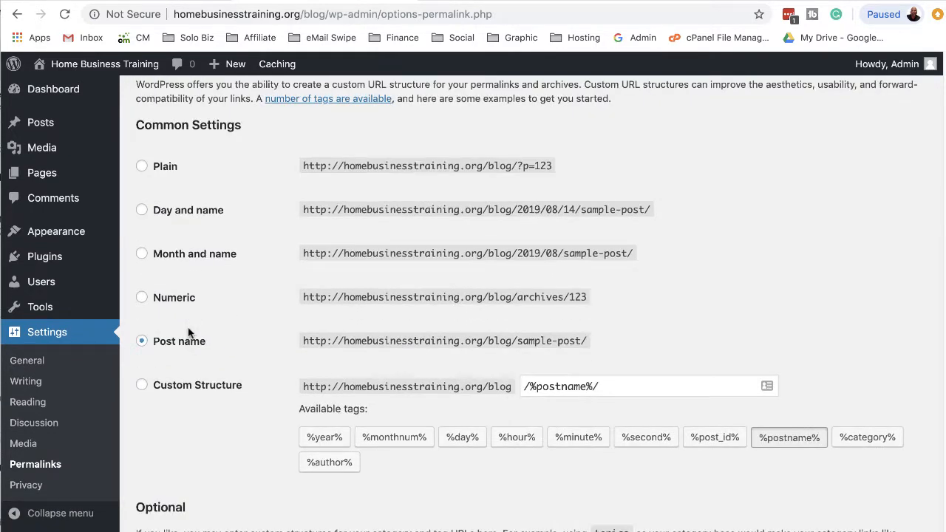
scroll(192, 345, "down", 1)
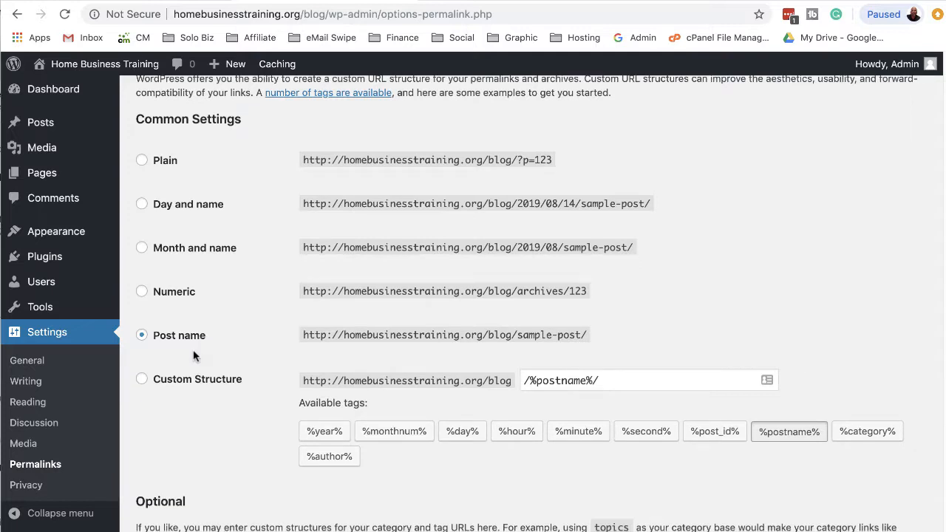
Examine the static-page choices for the homepage and posts page in the Reading settings, leaving the homepage on Your latest posts
left_click(32, 407)
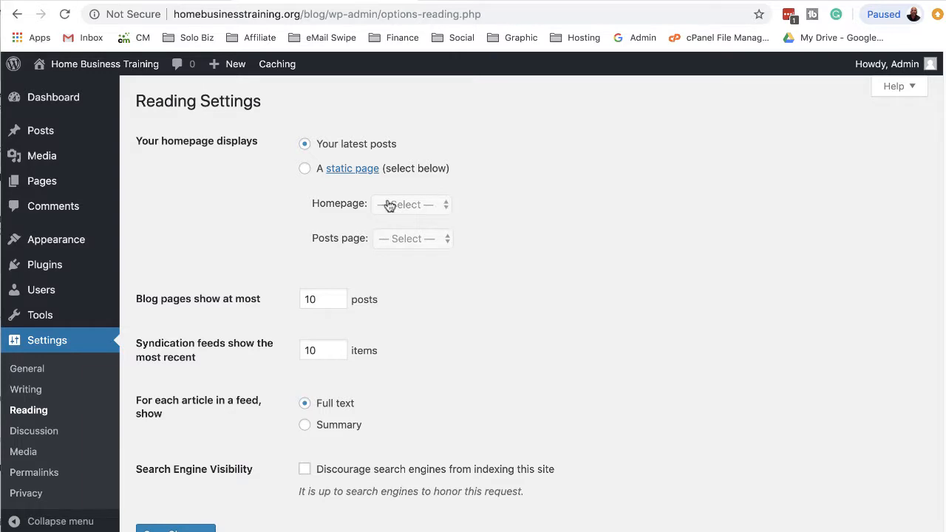
left_click(305, 169)
left_click(446, 207)
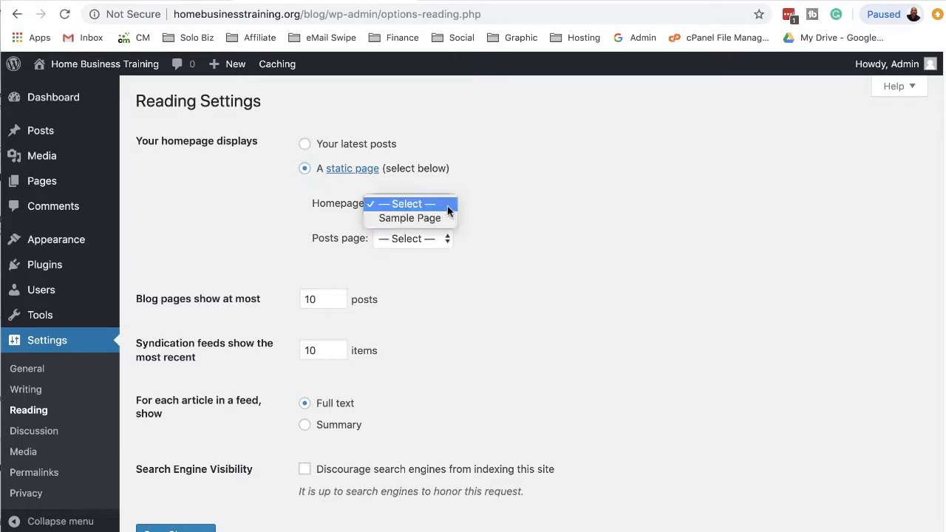
left_click(491, 176)
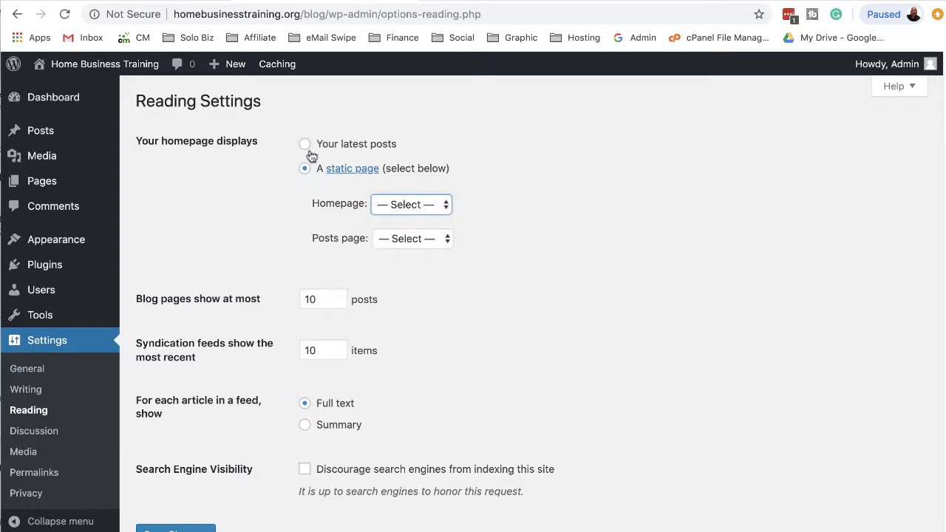
left_click(306, 145)
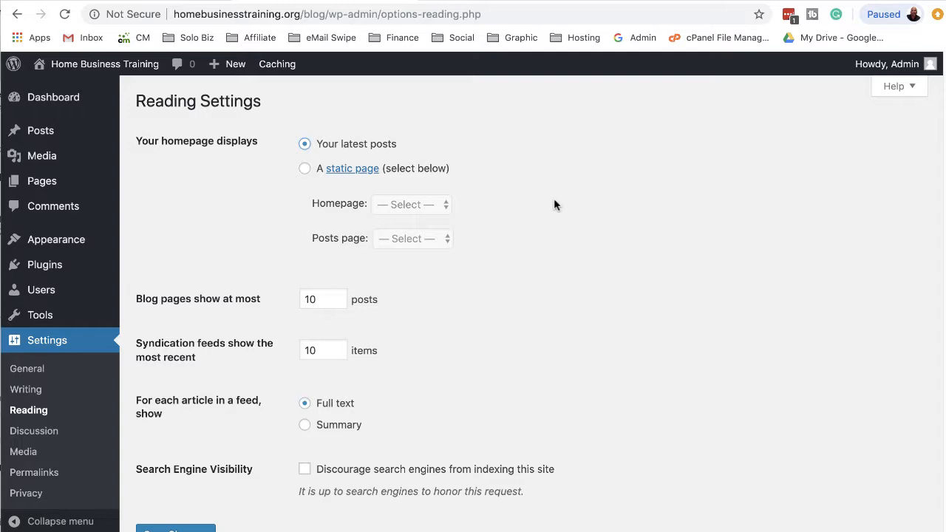
left_click(304, 168)
left_click(439, 238)
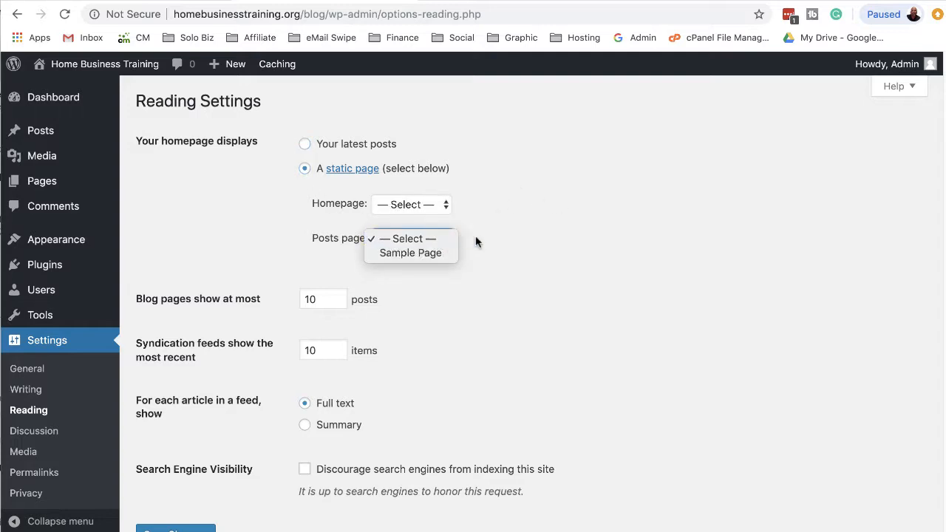
left_click(305, 145)
left_click(305, 145)
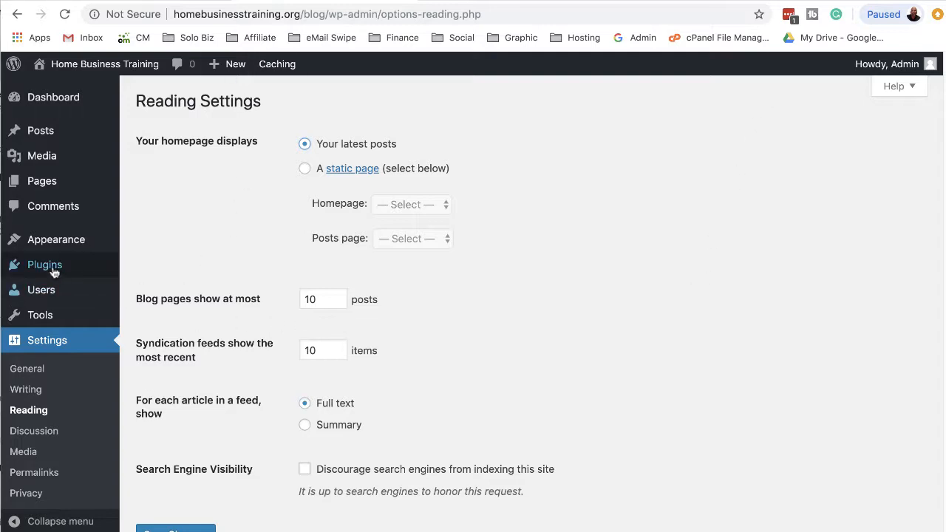
Open the installed themes, view how the live blog looks with the active theme, and return to the themes list
mouse_move(70, 246)
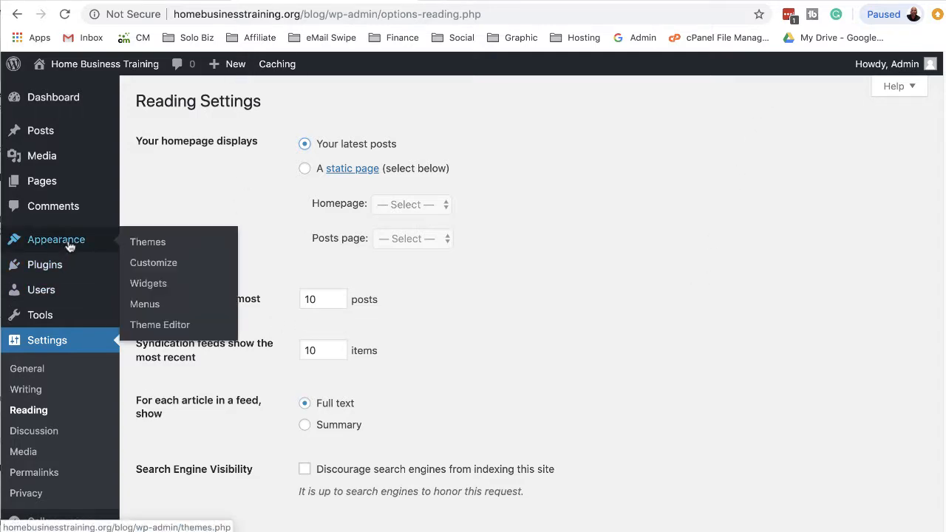
left_click(175, 246)
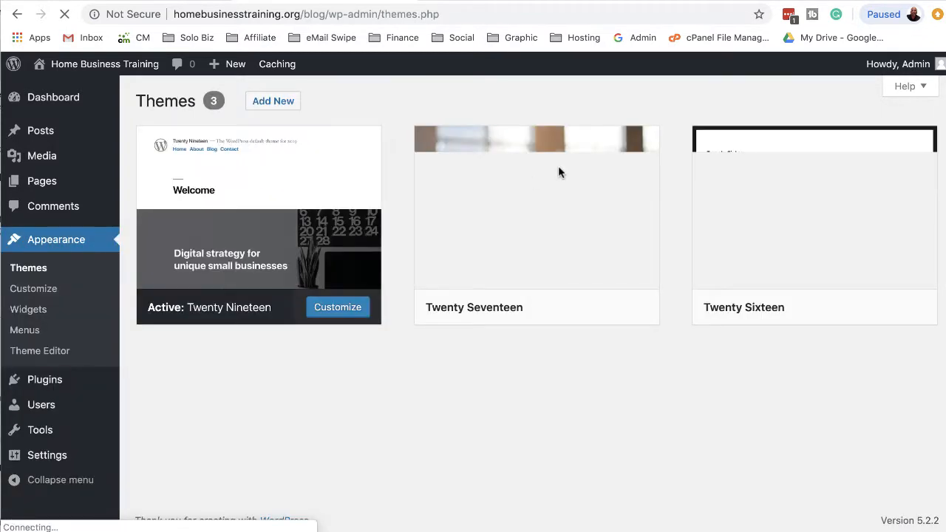
mouse_move(97, 70)
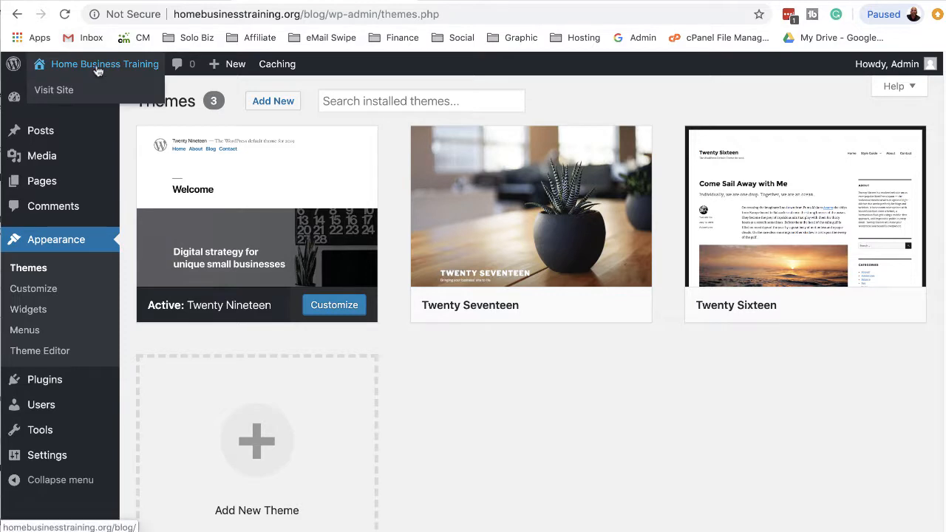
left_click(66, 89)
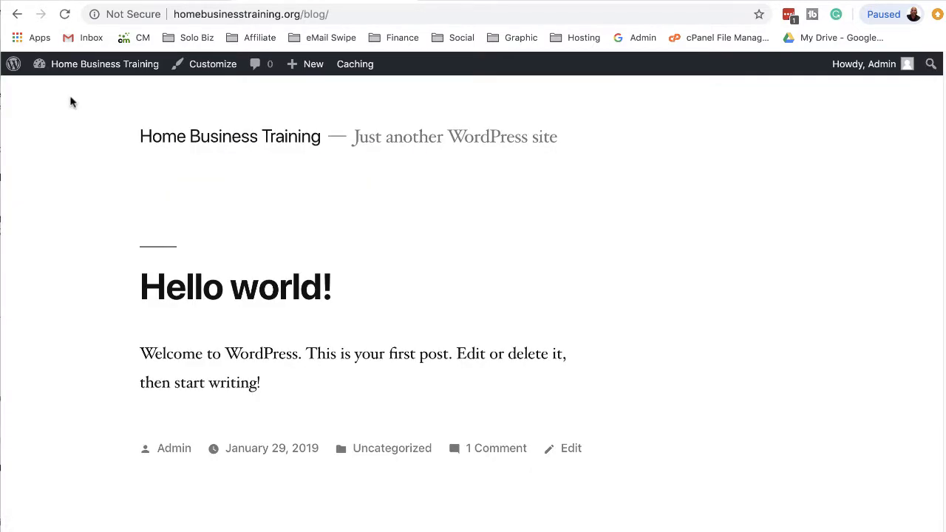
left_click(16, 15)
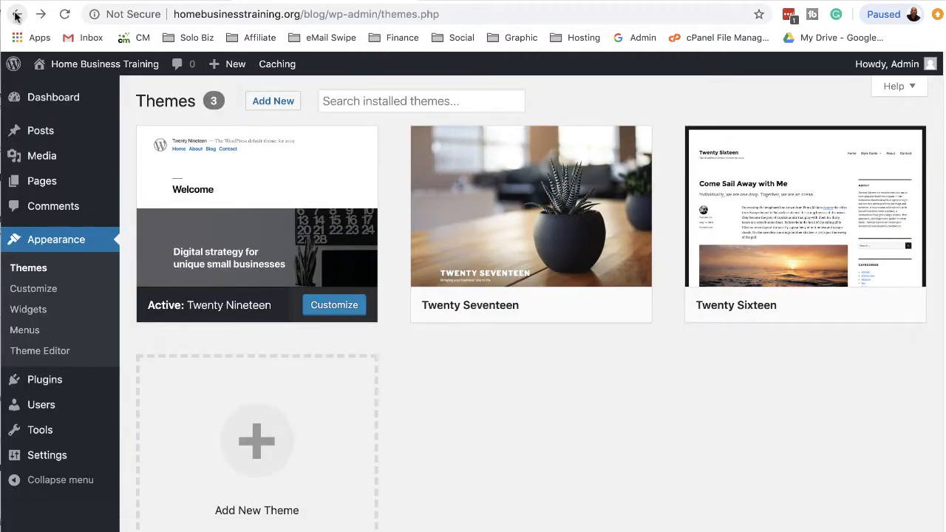
Install the Flex Business theme from the featured themes and activate it
left_click(372, 100)
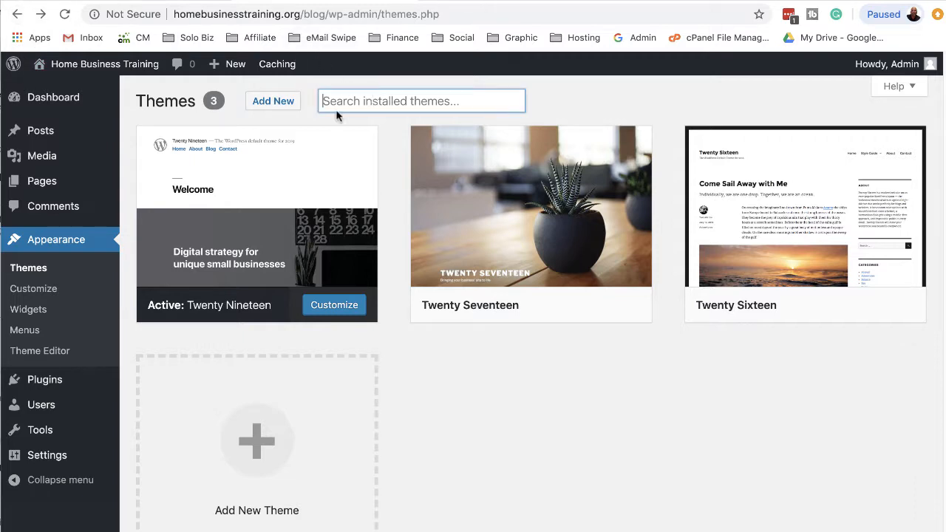
left_click(272, 103)
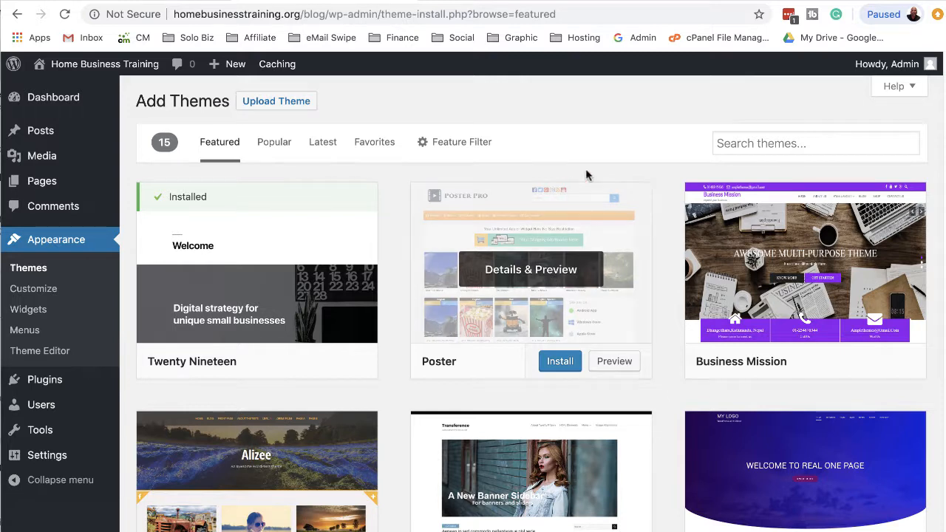
scroll(636, 167, "down", 5)
scroll(640, 177, "down", 1)
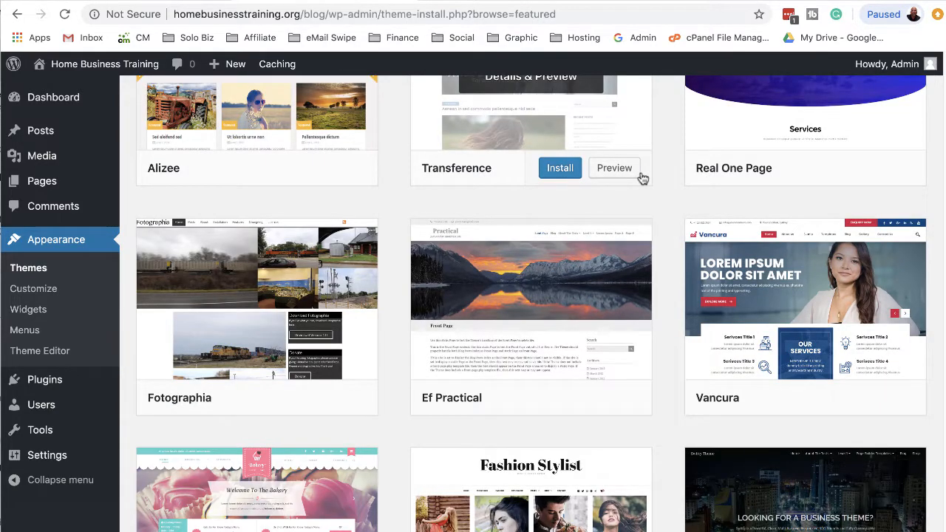
scroll(643, 193, "down", 6)
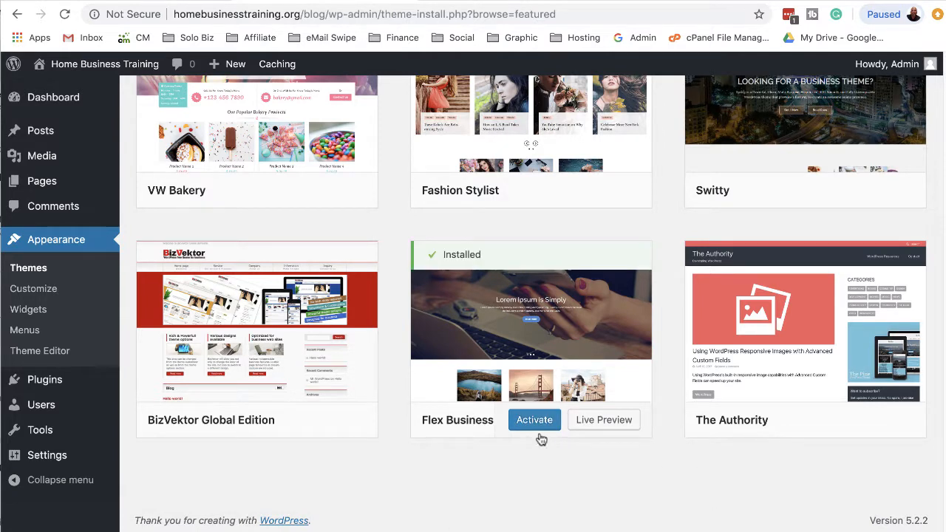
left_click(535, 426)
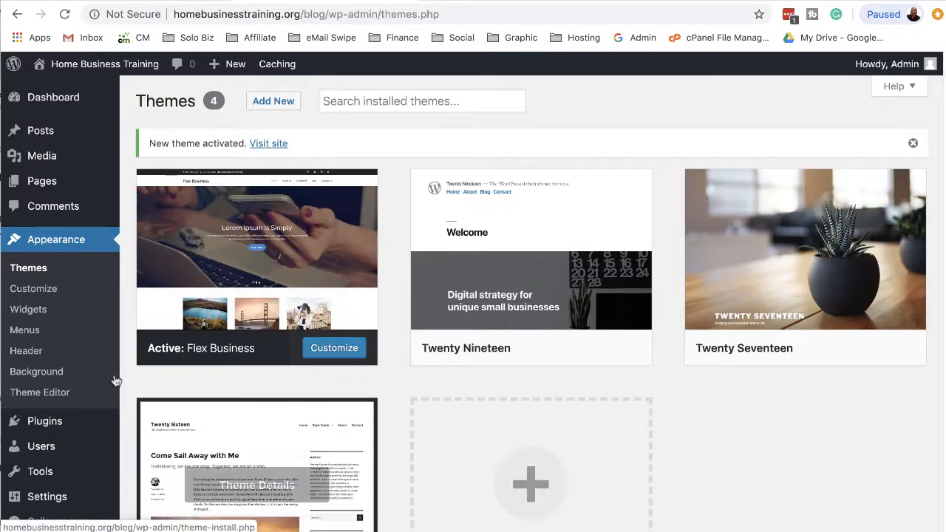
Visit the live blog and examine the activated theme's header, sidebar widgets and footer copyright line
mouse_move(56, 68)
left_click(49, 89)
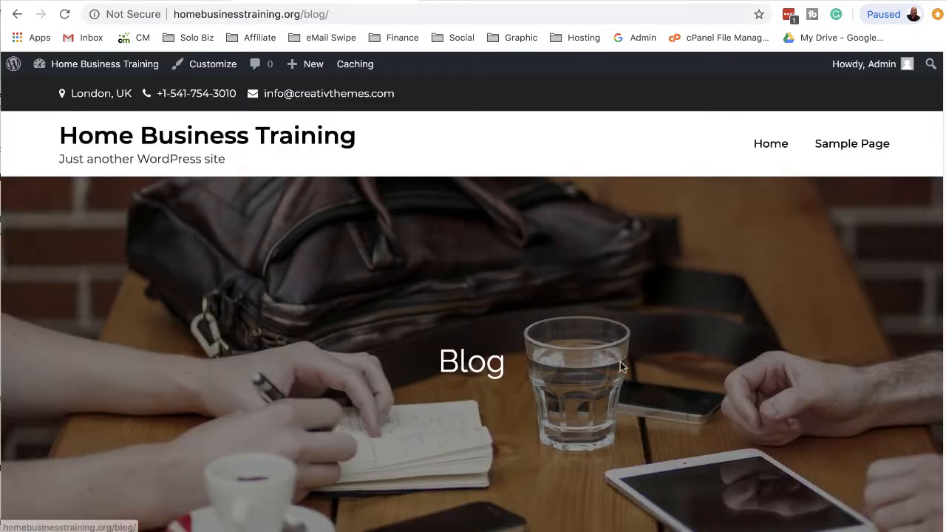
scroll(580, 251, "down", 7)
scroll(577, 256, "up", 8)
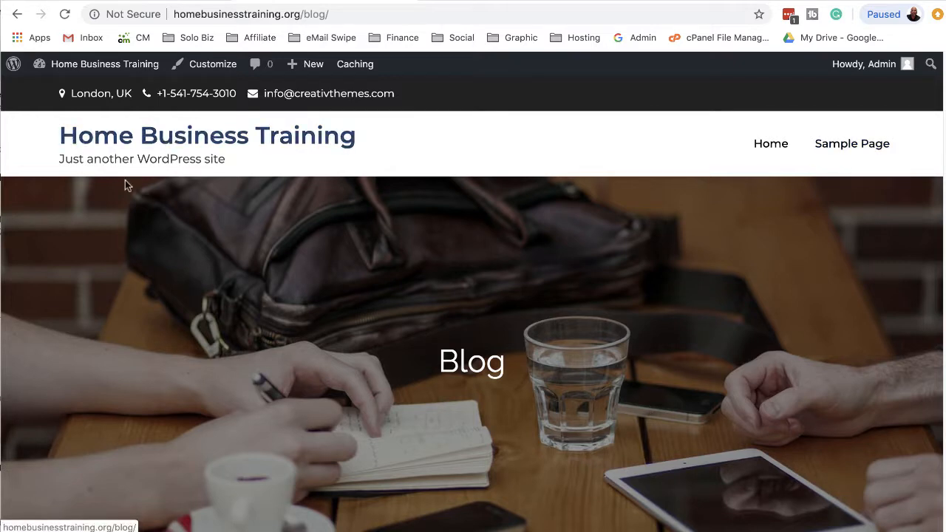
scroll(362, 213, "down", 3)
scroll(218, 224, "down", 10)
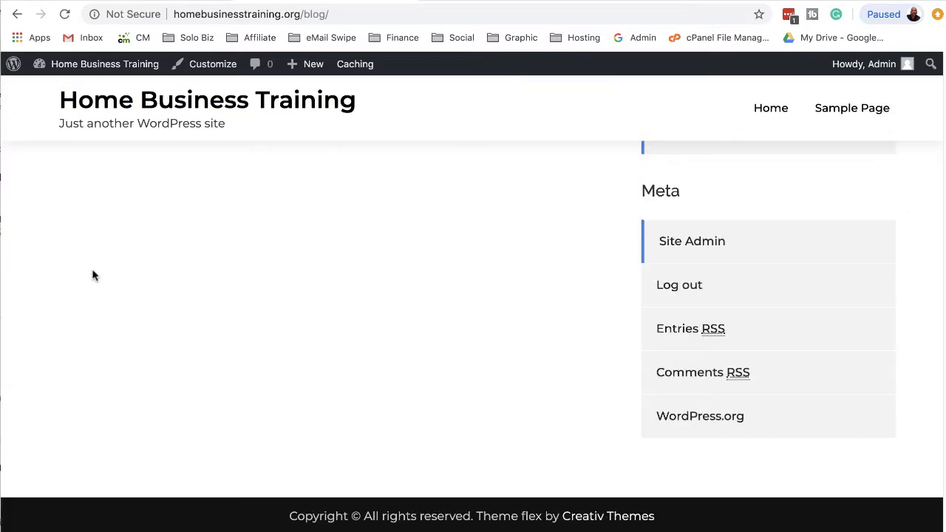
scroll(224, 241, "up", 12)
scroll(224, 244, "down", 15)
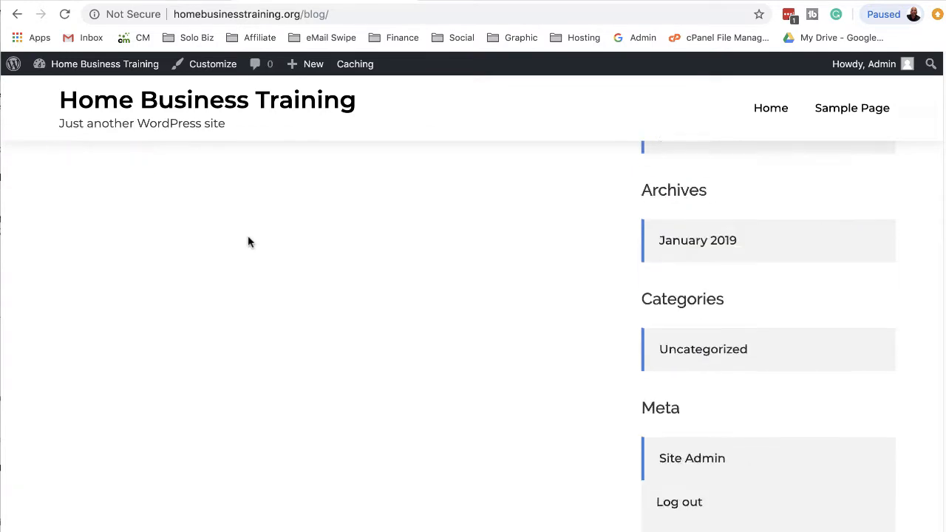
triple_click(316, 516)
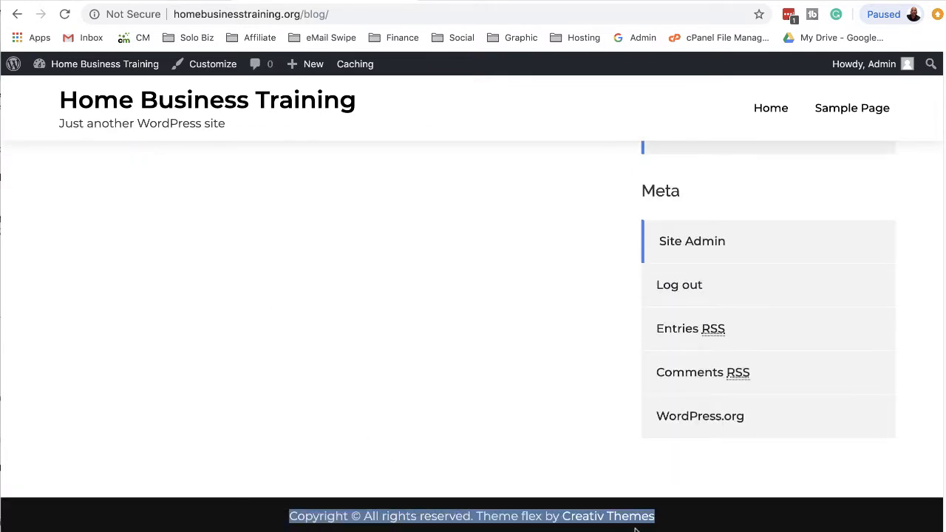
scroll(382, 244, "up", 15)
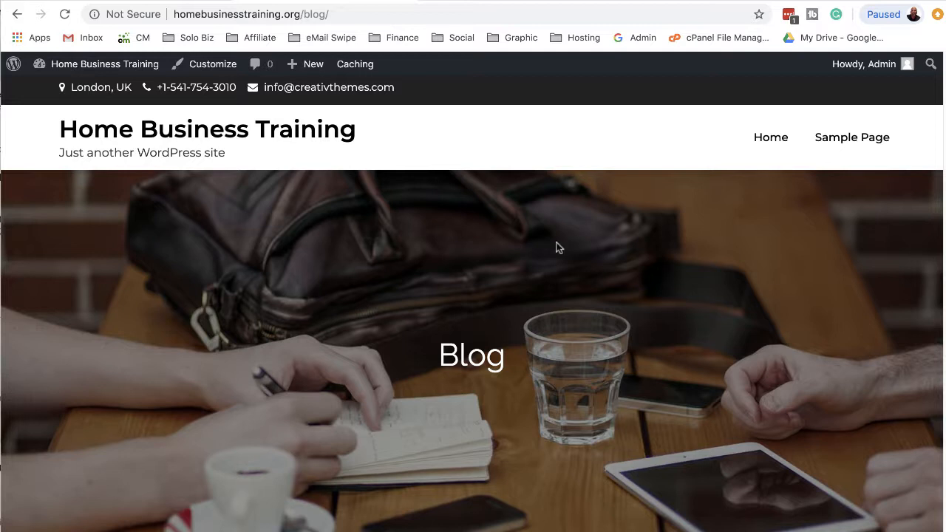
left_click(846, 1)
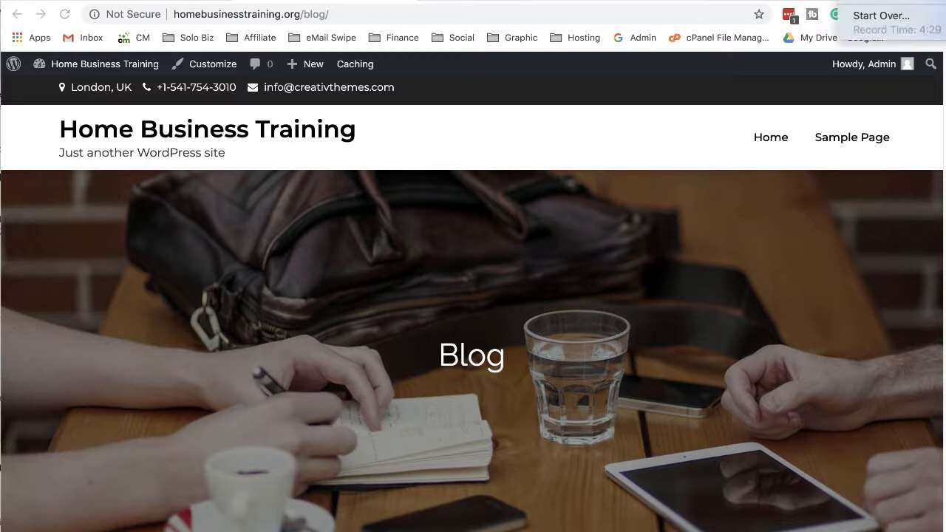